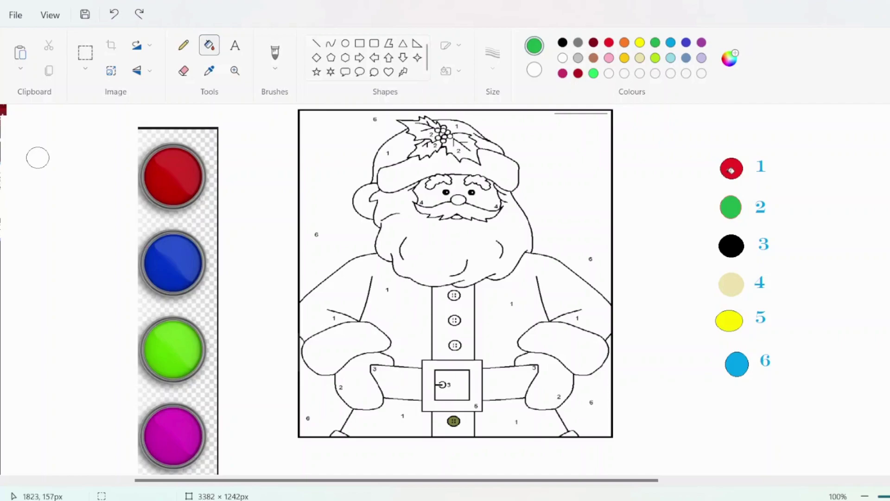
Fill all regions numbered 1, the upper and lower coat sections and both hat sections, with red
{"action": "left_click", "coordinate": [610, 46]}
{"action": "left_click", "coordinate": [516, 303]}
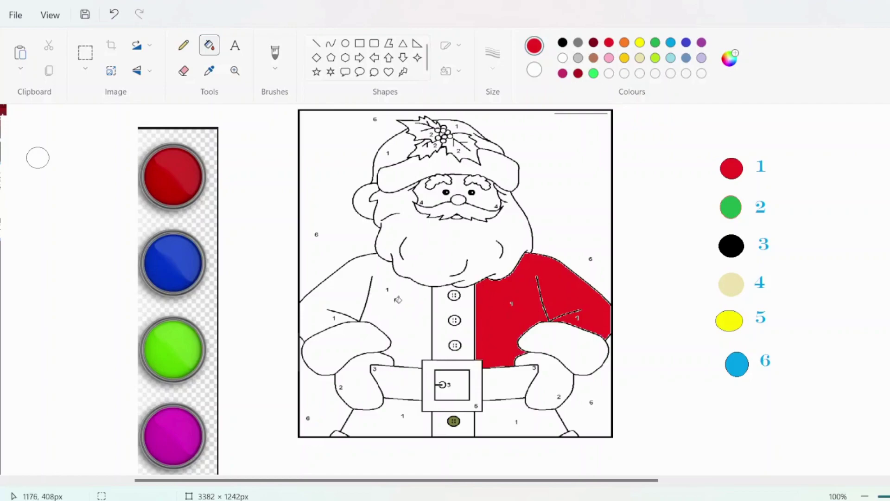
{"action": "left_click", "coordinate": [397, 300]}
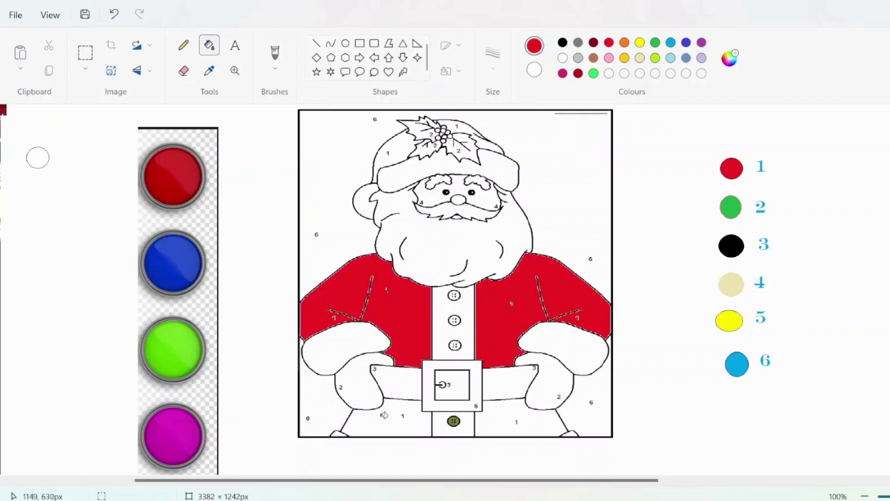
{"action": "left_click", "coordinate": [390, 419]}
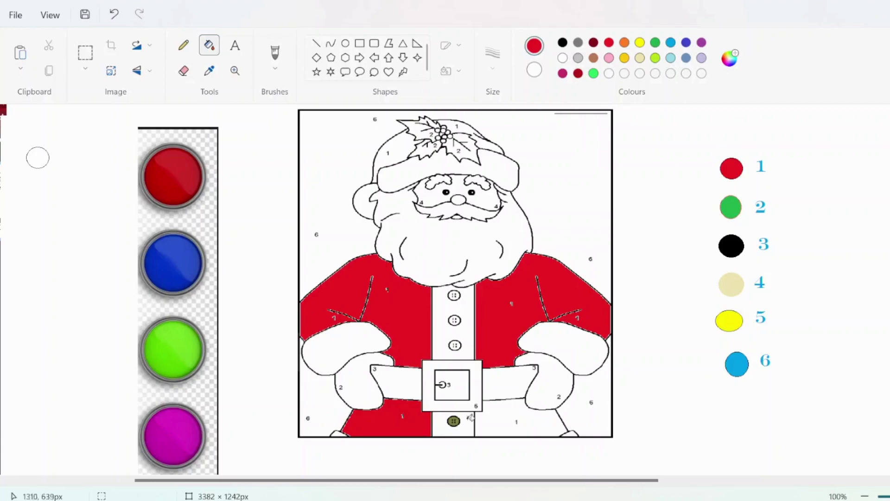
{"action": "left_click", "coordinate": [505, 414]}
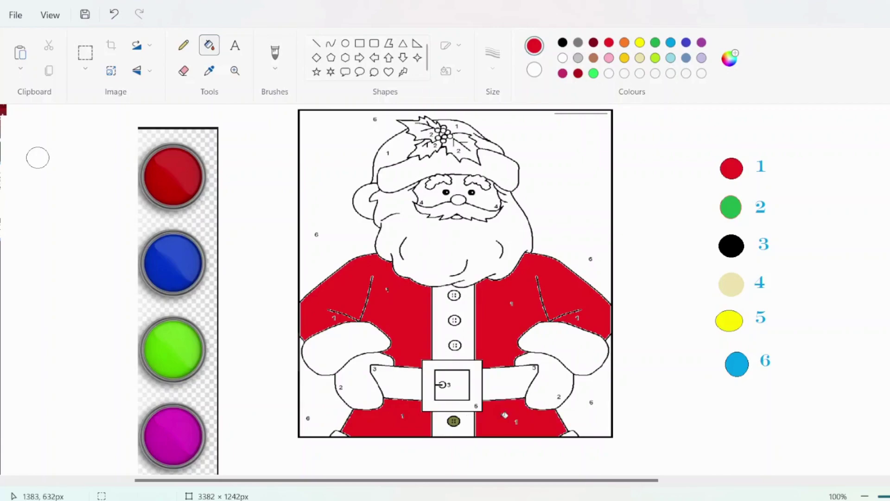
{"action": "left_click", "coordinate": [398, 147]}
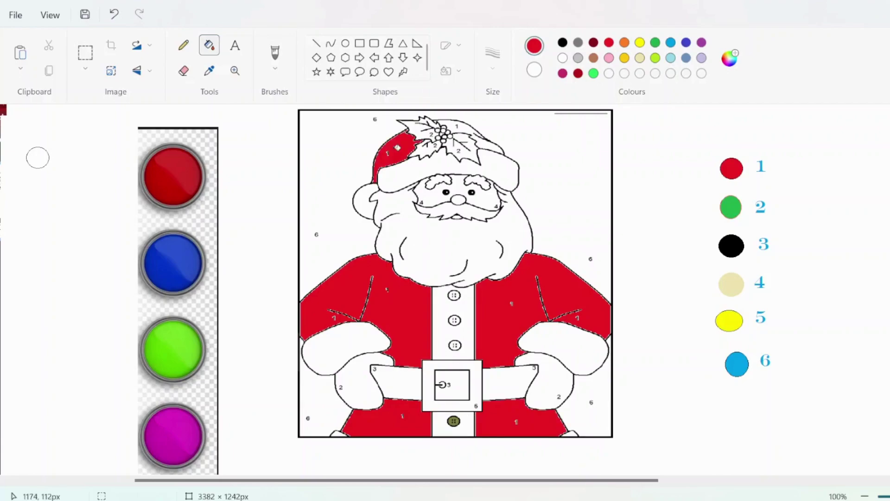
{"action": "left_click", "coordinate": [459, 125]}
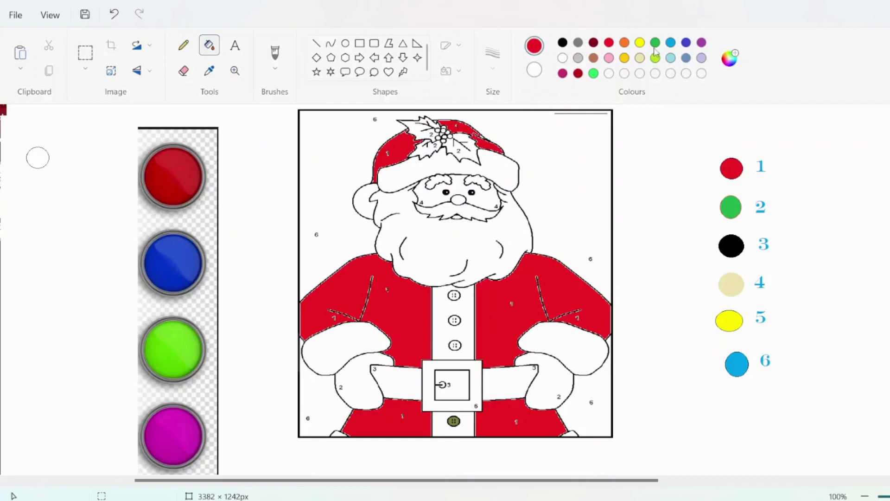
Fill the regions numbered 2, both mittens and the three holly leaves on the hat, with green
{"action": "left_click", "coordinate": [655, 42]}
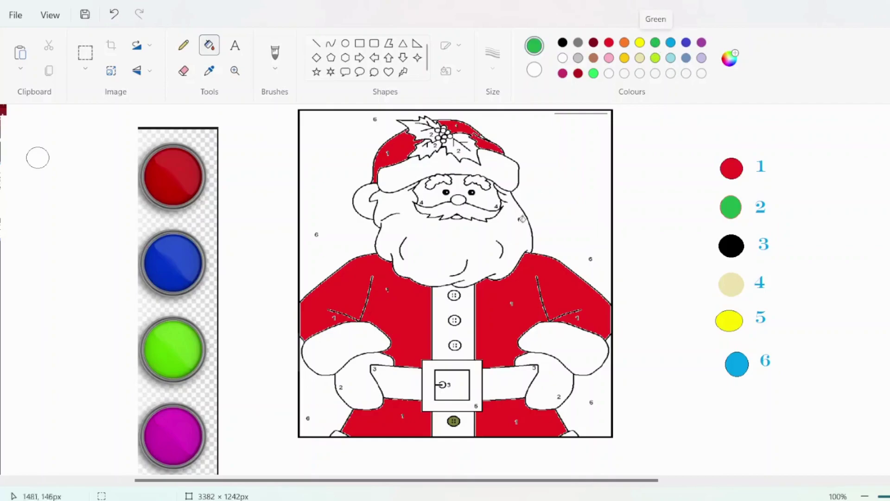
{"action": "left_click", "coordinate": [361, 384]}
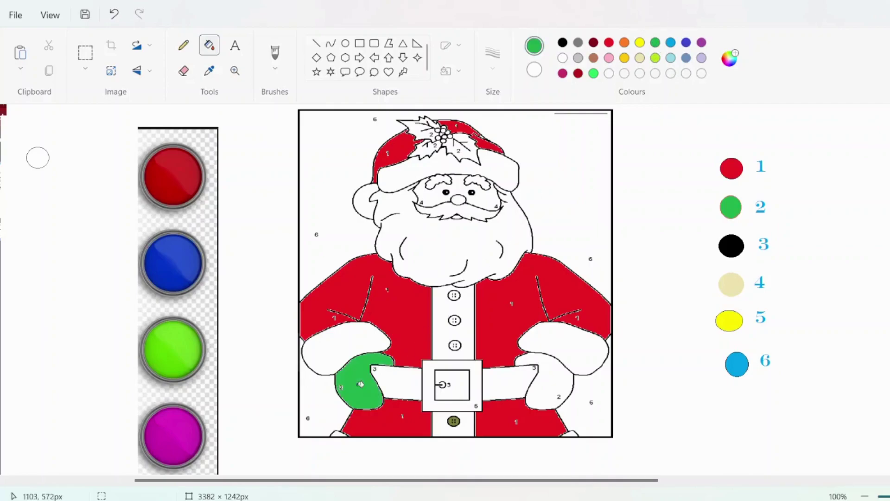
{"action": "left_click", "coordinate": [569, 380]}
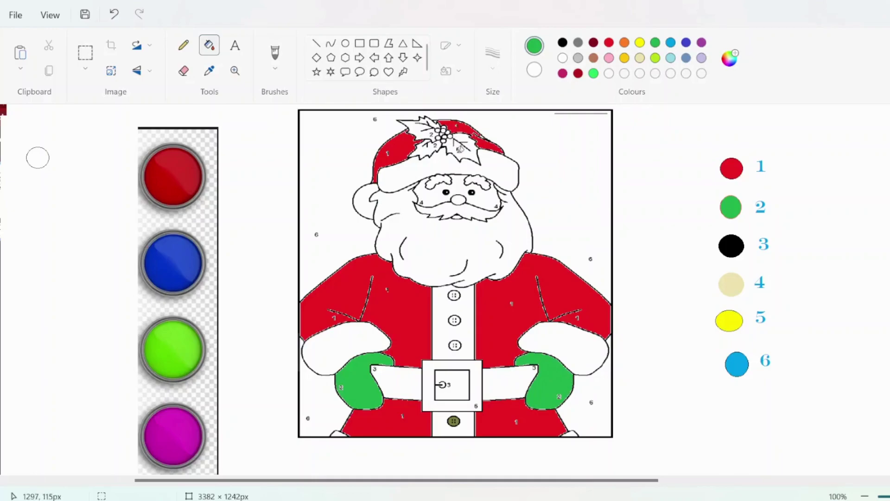
{"action": "left_click", "coordinate": [461, 149]}
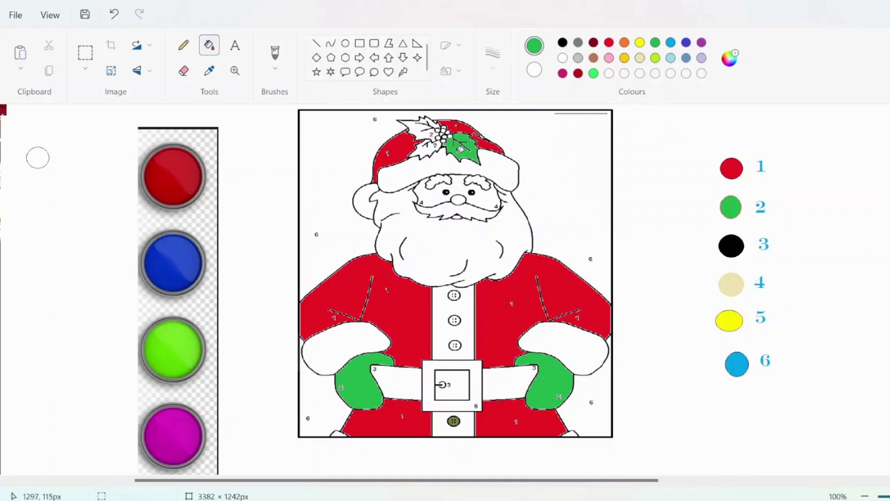
{"action": "left_click", "coordinate": [424, 148]}
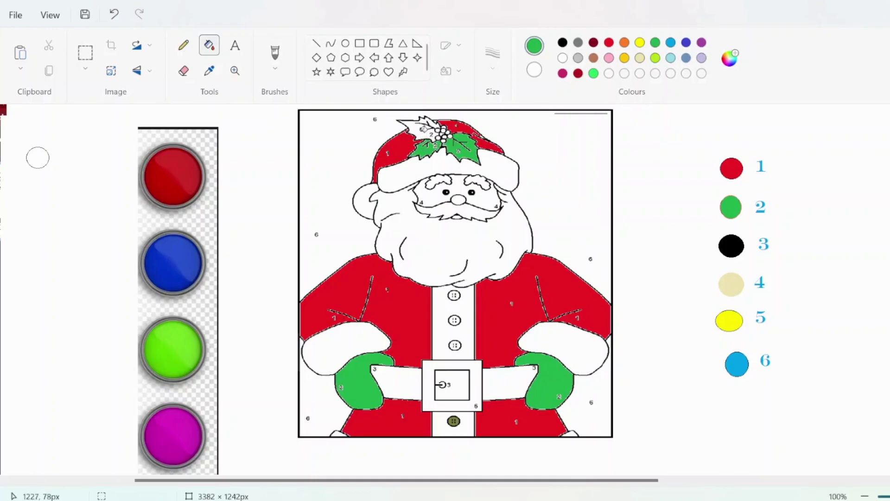
{"action": "left_click", "coordinate": [422, 128]}
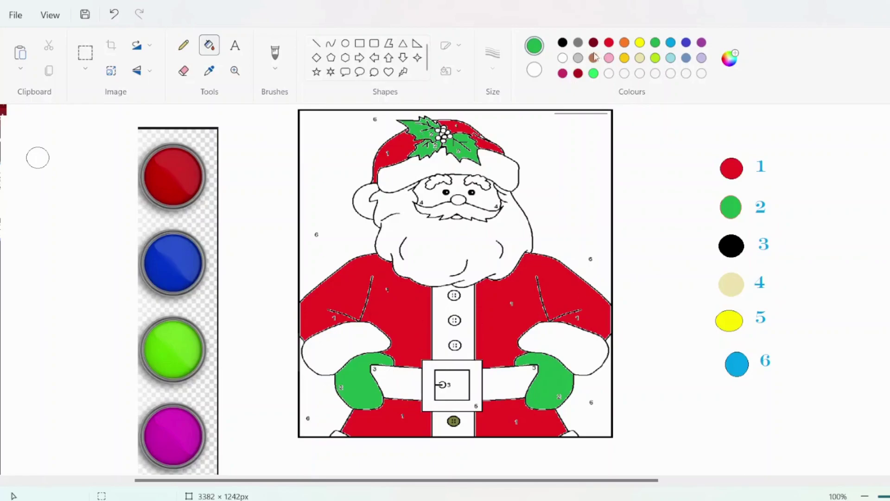
Fill the regions numbered 3, both belt halves and the inside of the buckle, with black
{"action": "left_click", "coordinate": [563, 43]}
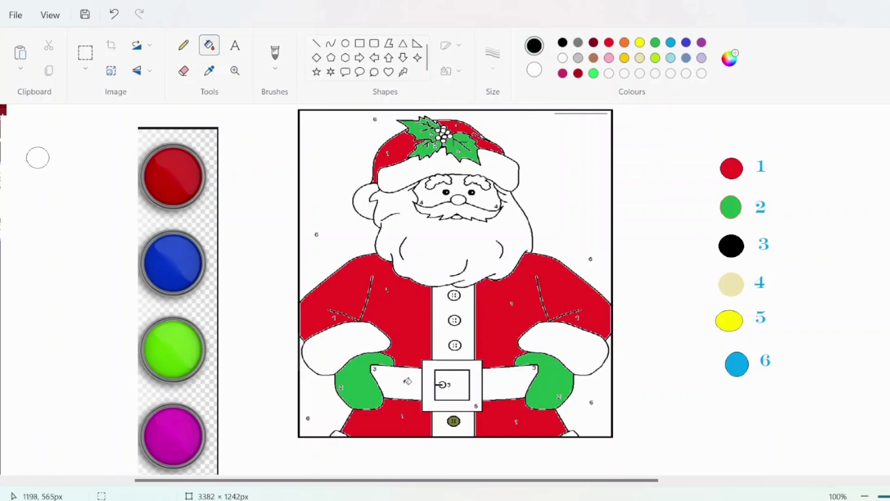
{"action": "left_click", "coordinate": [407, 381]}
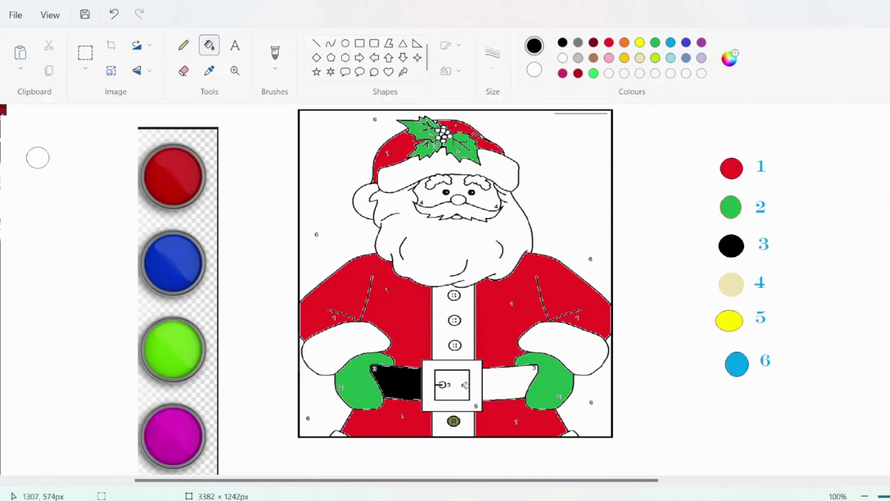
{"action": "left_click", "coordinate": [466, 385]}
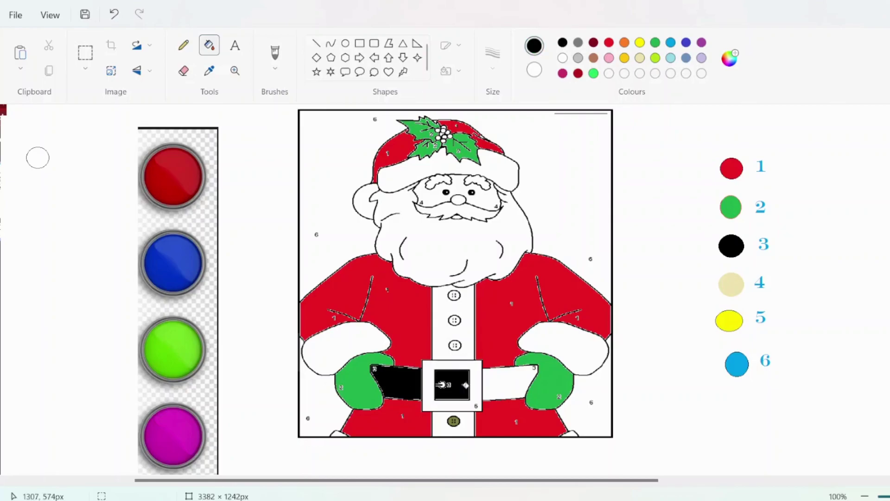
{"action": "left_click", "coordinate": [517, 378]}
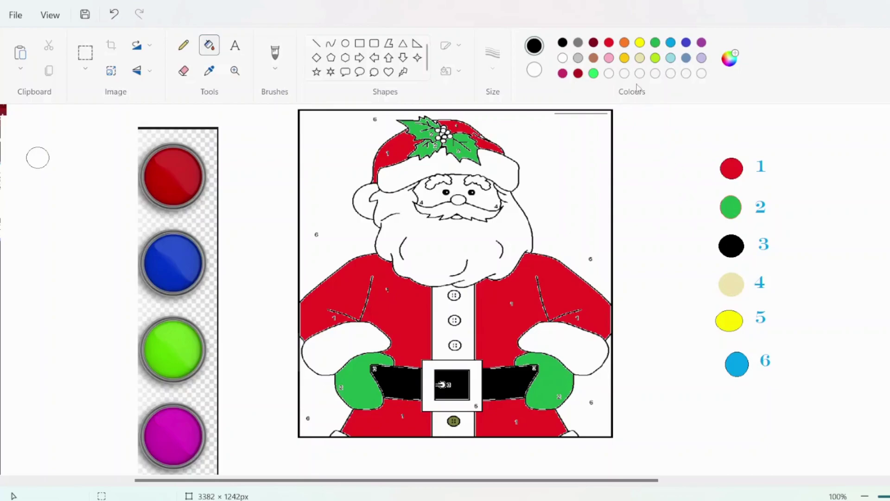
Fill Santa's face, numbered 4, with beige and the belt buckle frame, numbered 5, with yellow
{"action": "left_click", "coordinate": [640, 58]}
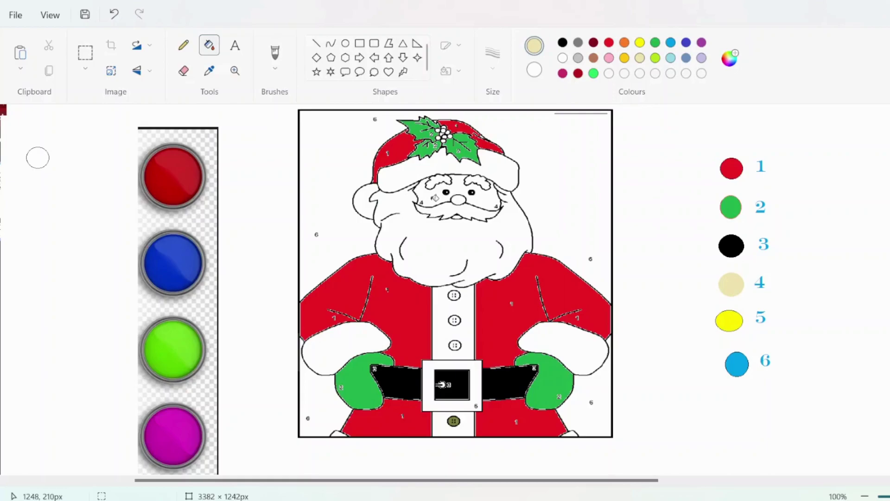
{"action": "left_click", "coordinate": [434, 198]}
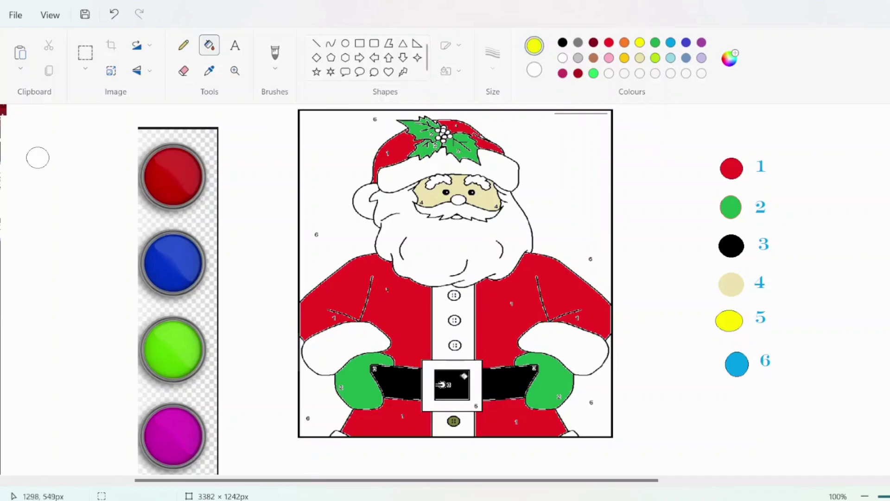
{"action": "left_click", "coordinate": [478, 391]}
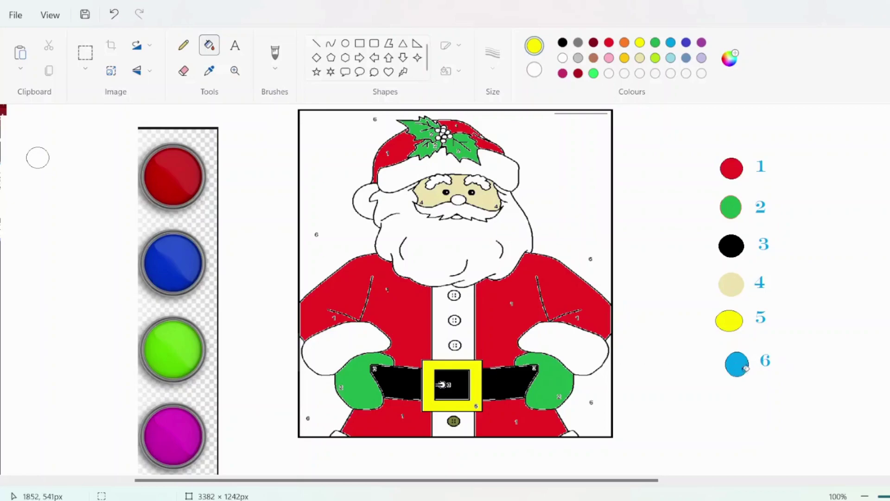
Fill the background regions numbered 6, above the shoulders and in both lower corners, with light blue
{"action": "left_click", "coordinate": [671, 43]}
{"action": "left_click", "coordinate": [583, 198]}
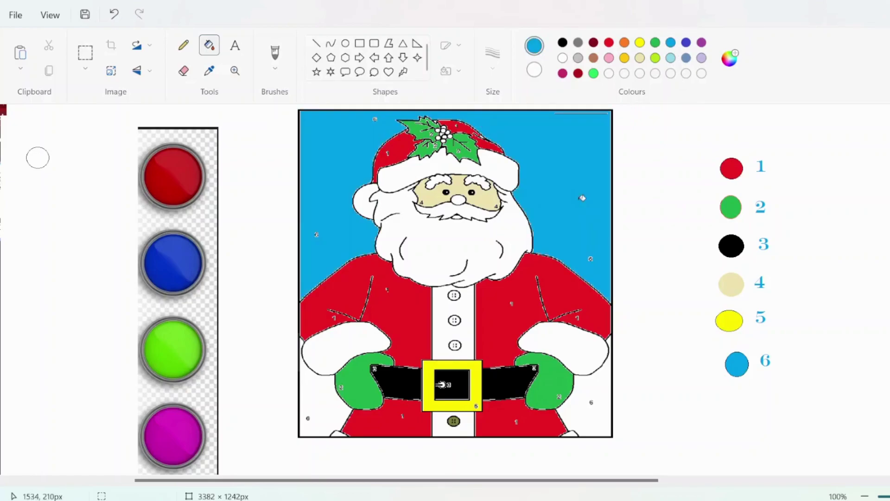
{"action": "left_click", "coordinate": [592, 403]}
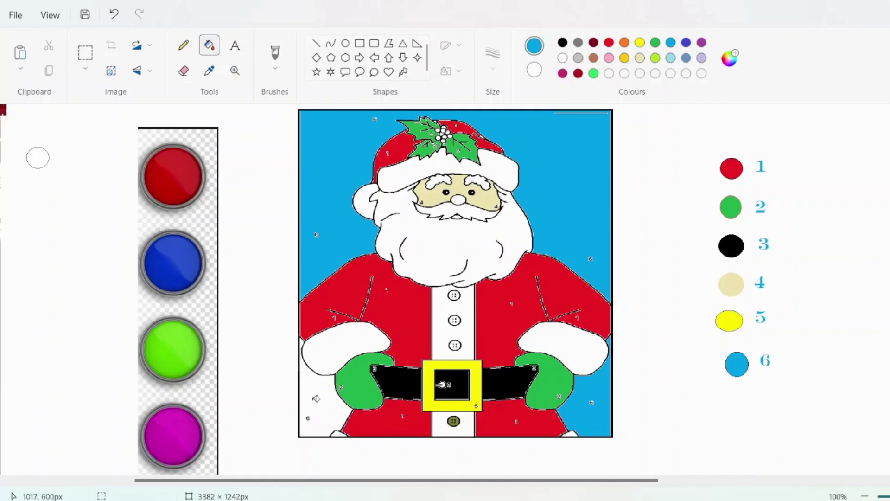
{"action": "left_click", "coordinate": [316, 398]}
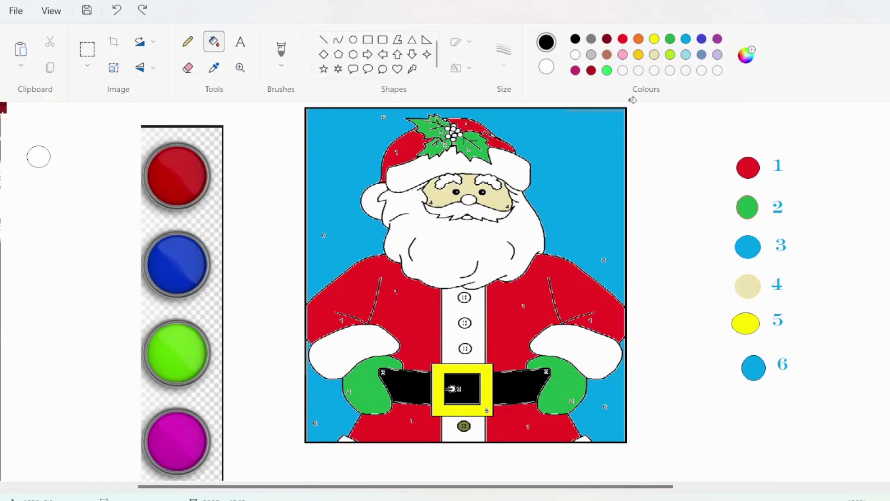
Fill the holly berries on the hat with red and the three coat buttons above the belt with brown
{"action": "left_click", "coordinate": [623, 40]}
{"action": "left_click", "coordinate": [453, 126]}
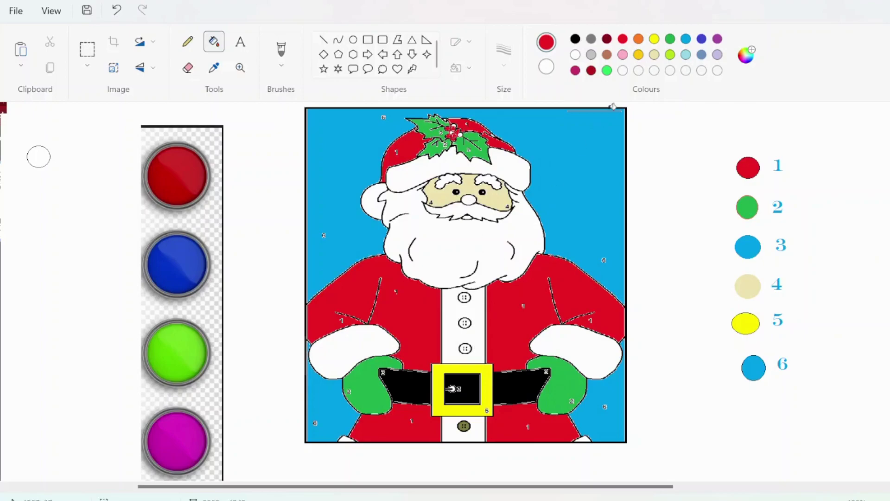
{"action": "left_click", "coordinate": [607, 55]}
{"action": "left_click", "coordinate": [464, 296]}
{"action": "left_click", "coordinate": [464, 322]}
{"action": "left_click", "coordinate": [466, 348]}
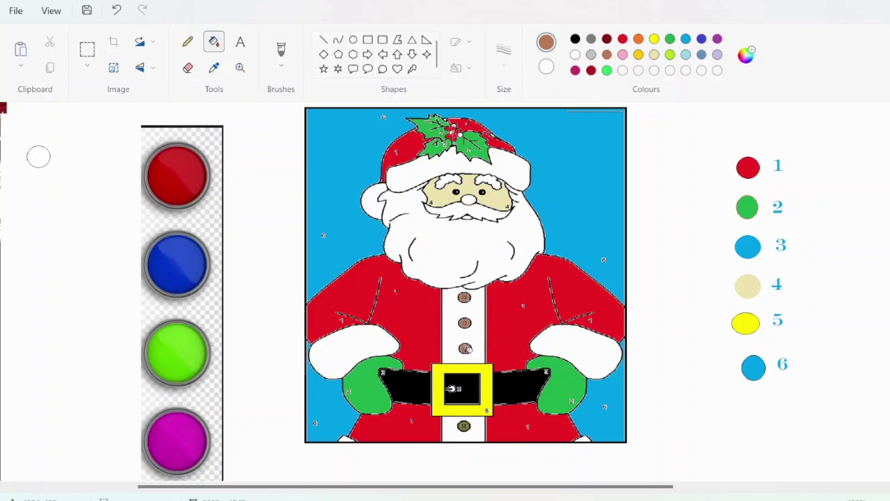